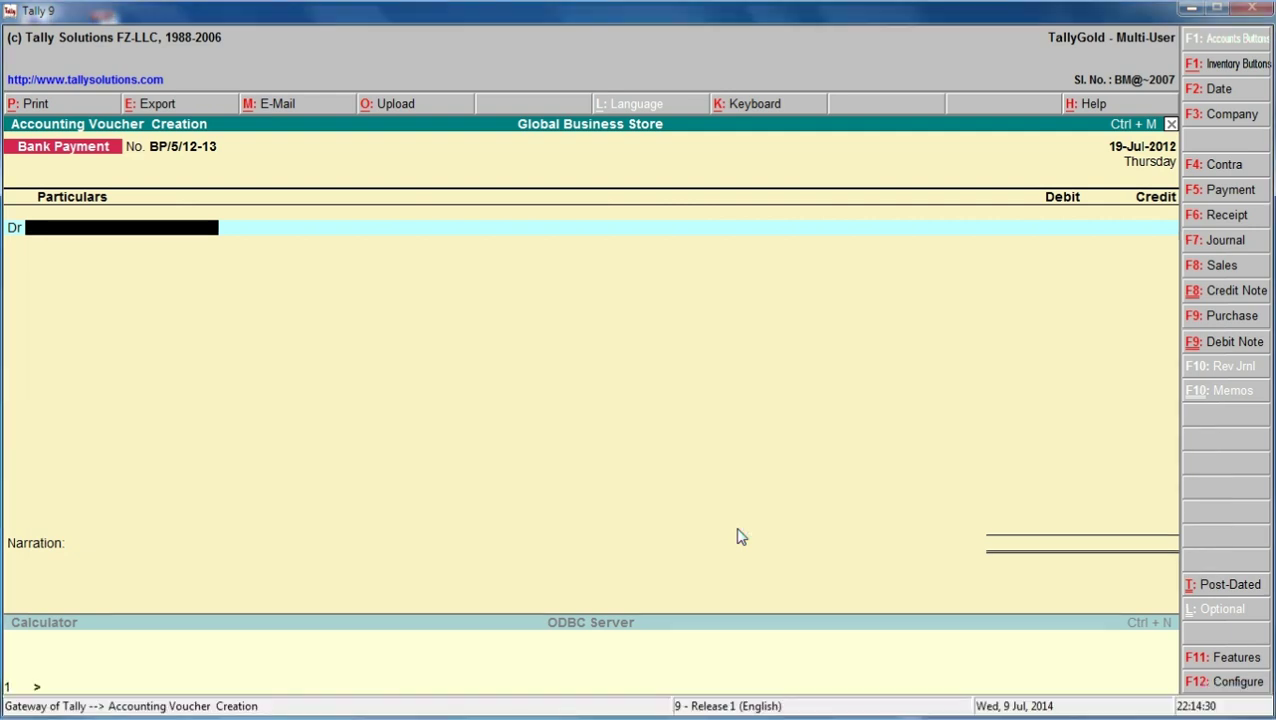
Leave the bank payment voucher without saving and open the creation form for a single ledger
key(Escape)
key(y)
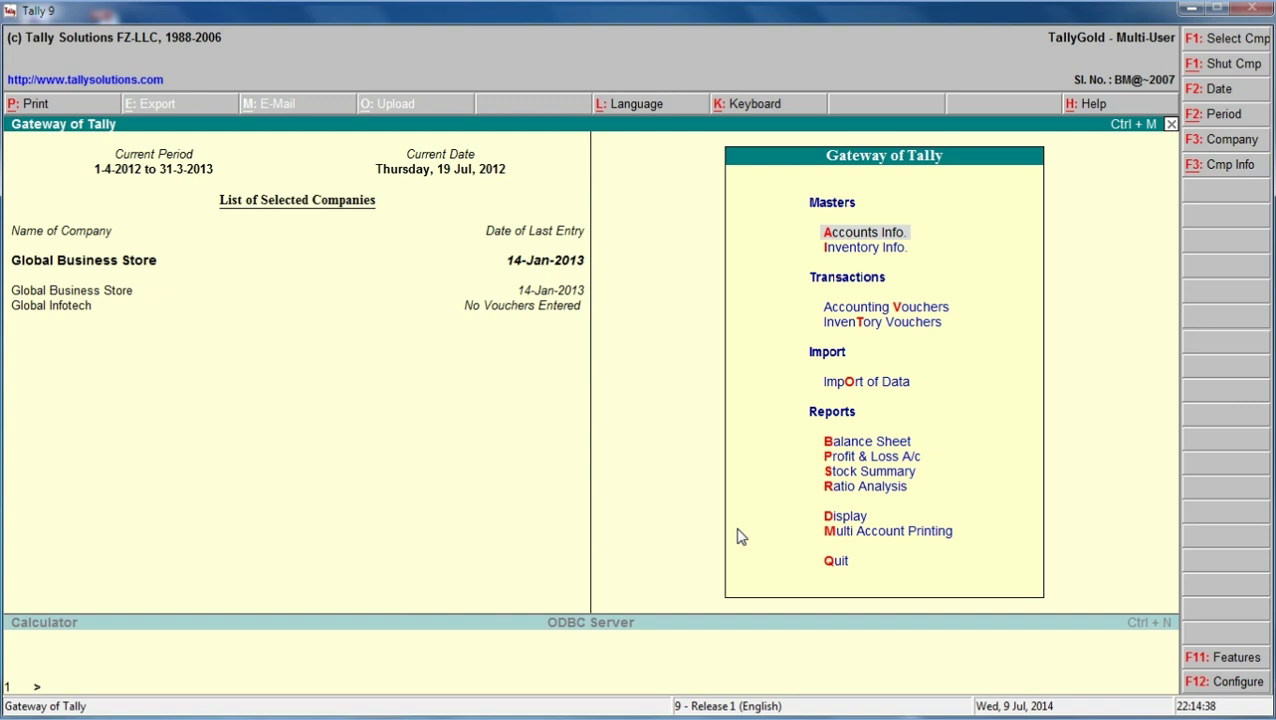
key(Return)
key(Down)
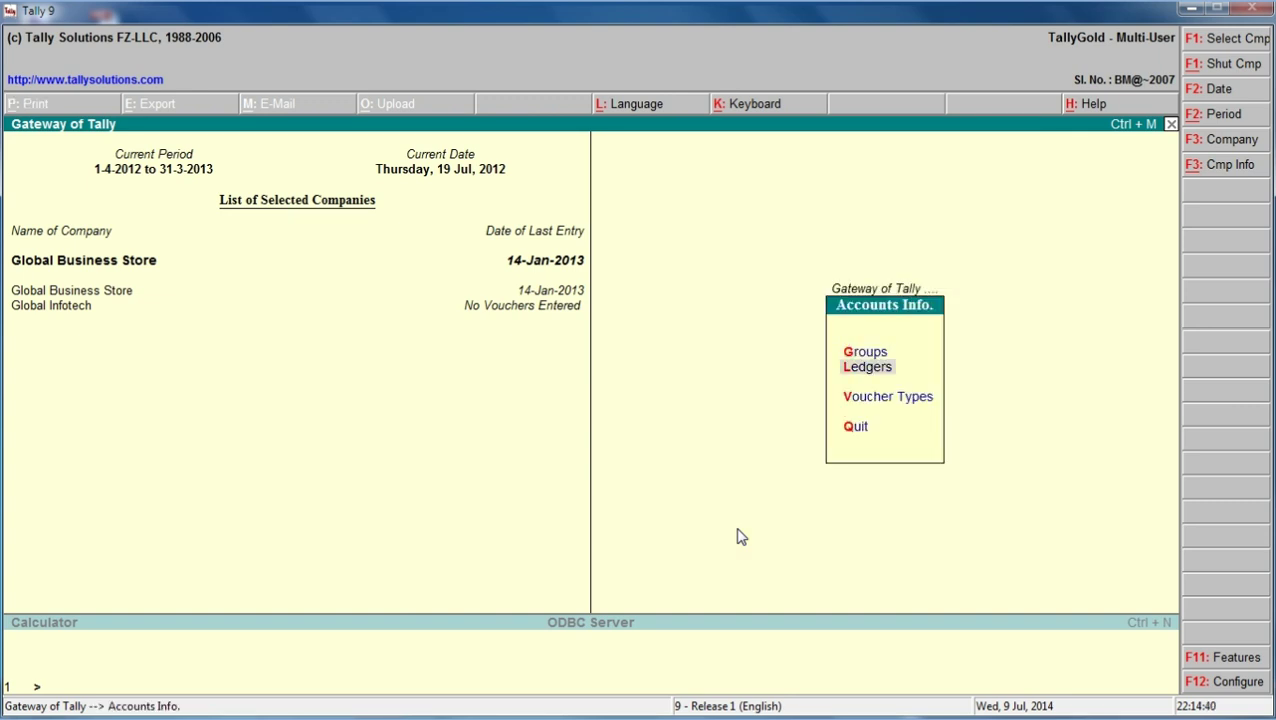
key(Return)
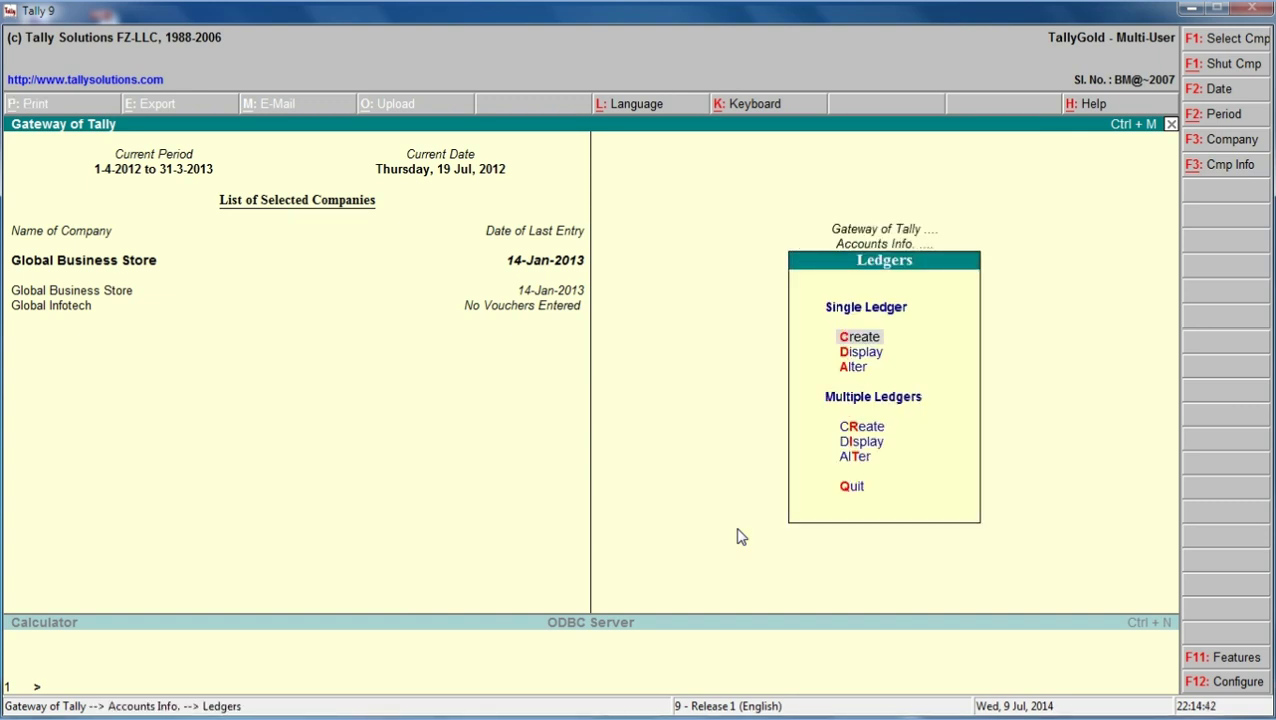
key(Return)
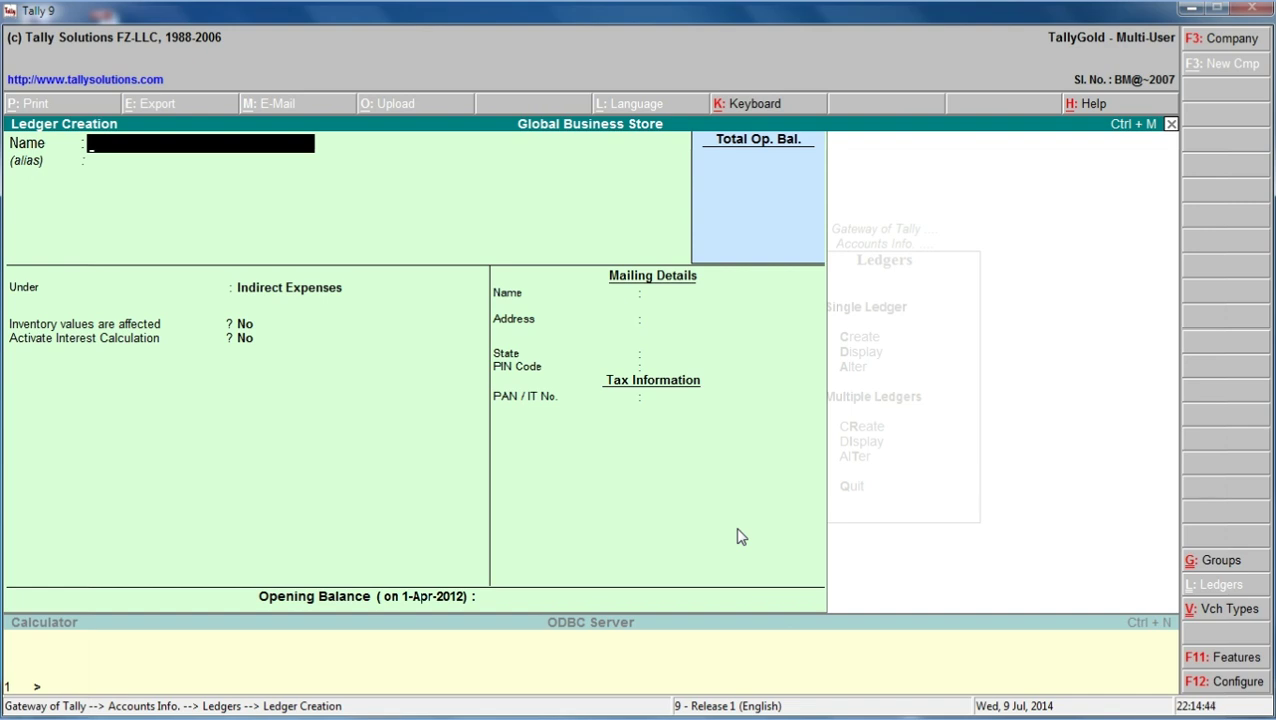
Name the new ledger Interest Accrued and leave its alias blank
text(Interest Acc)
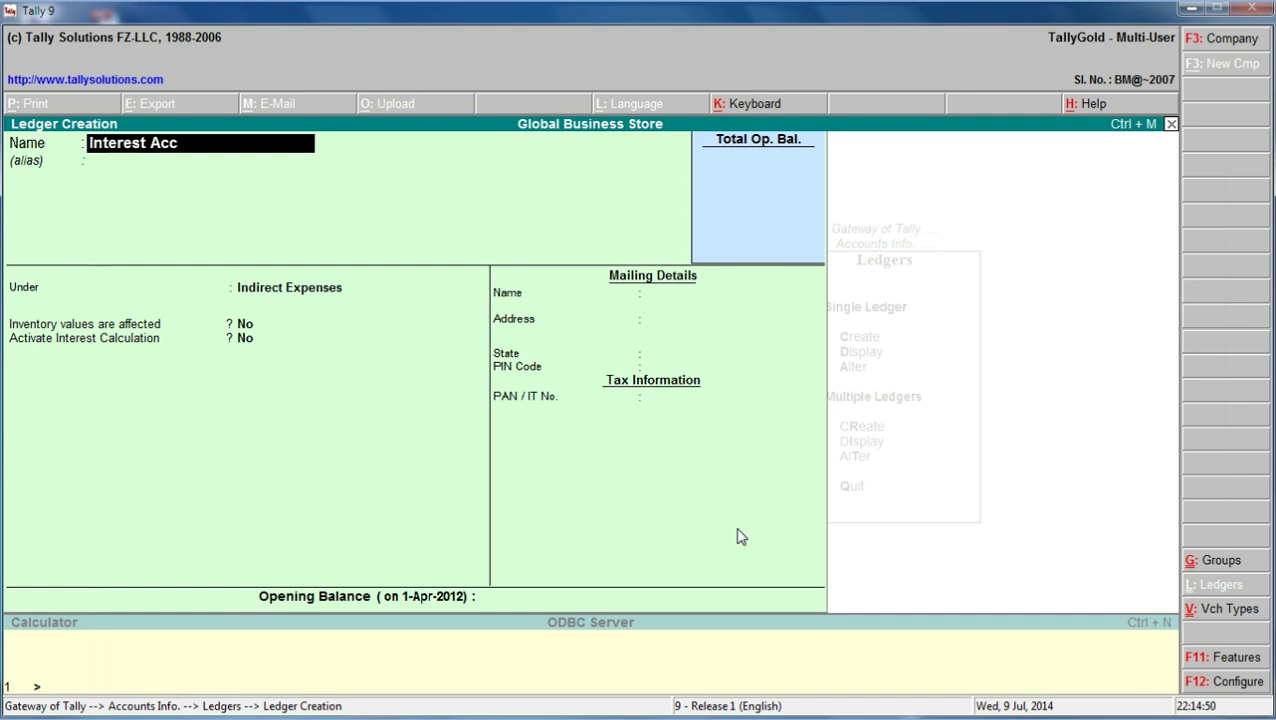
text(rued)
key(Return)
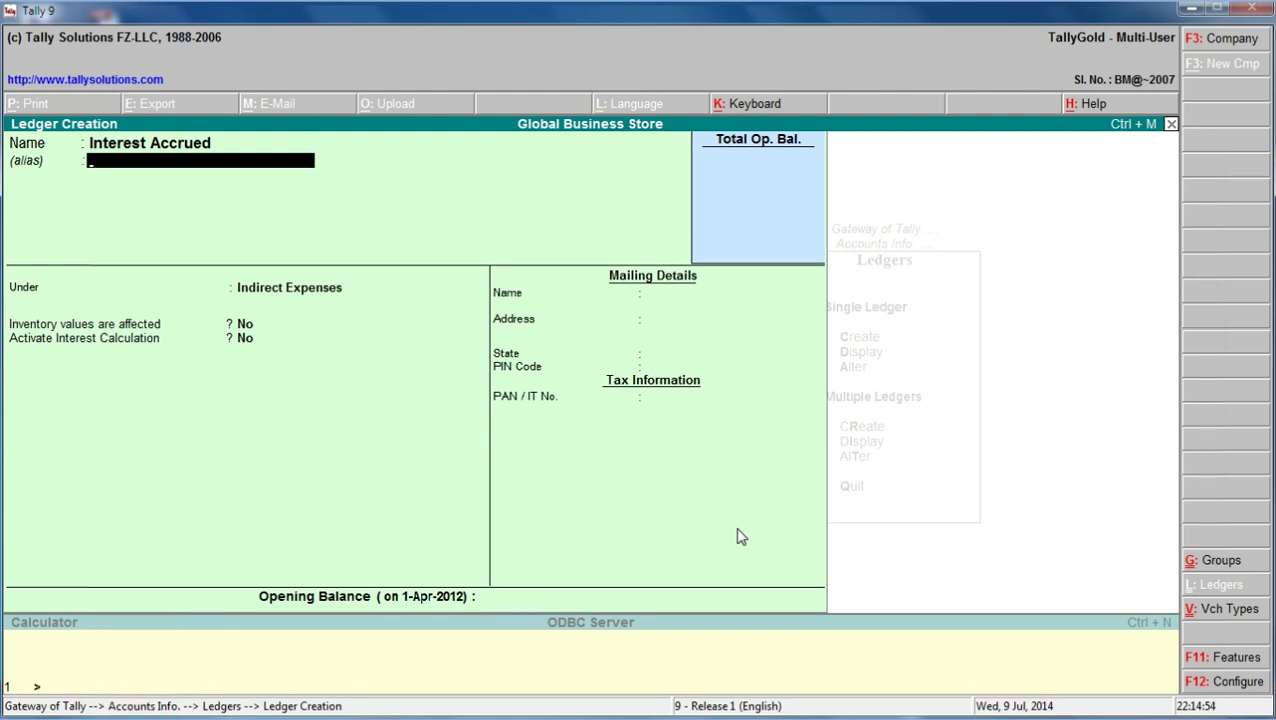
key(Return)
Place the Interest Accrued ledger under the Indirect Incomes group
key(BackSpace)
text(i)
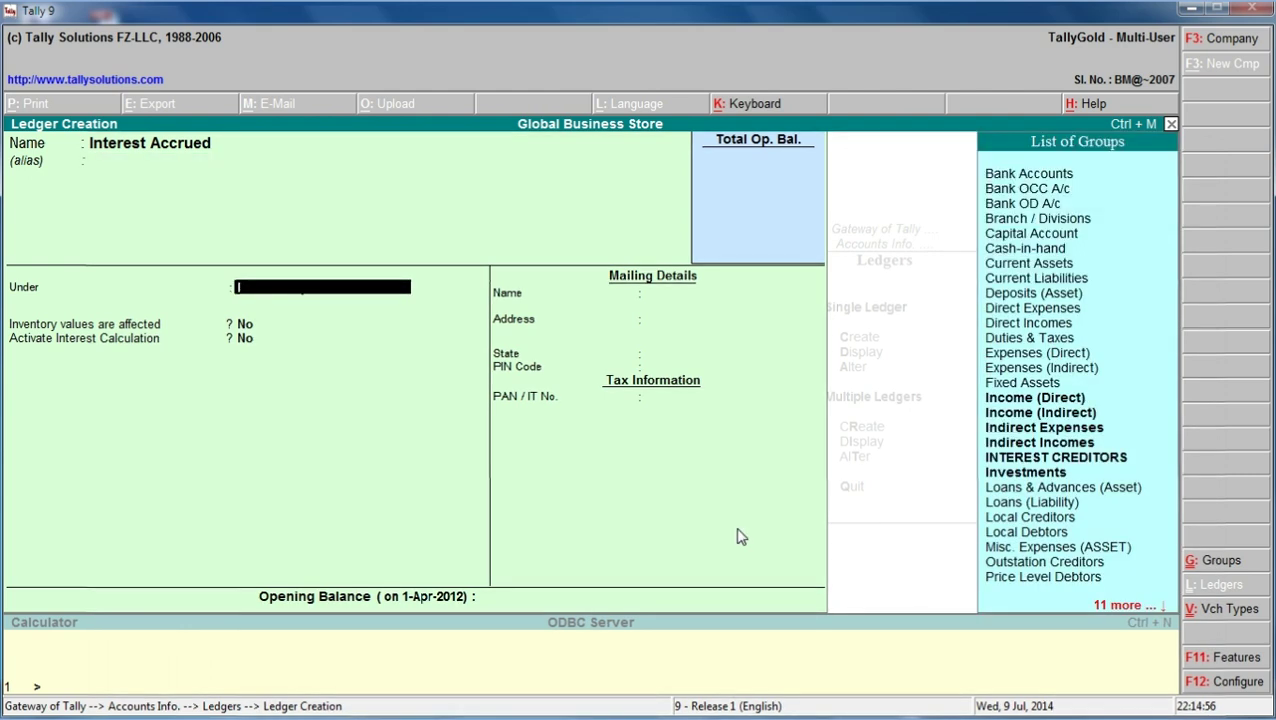
key(Down)
key(Down)
key(Down)
key(Down)
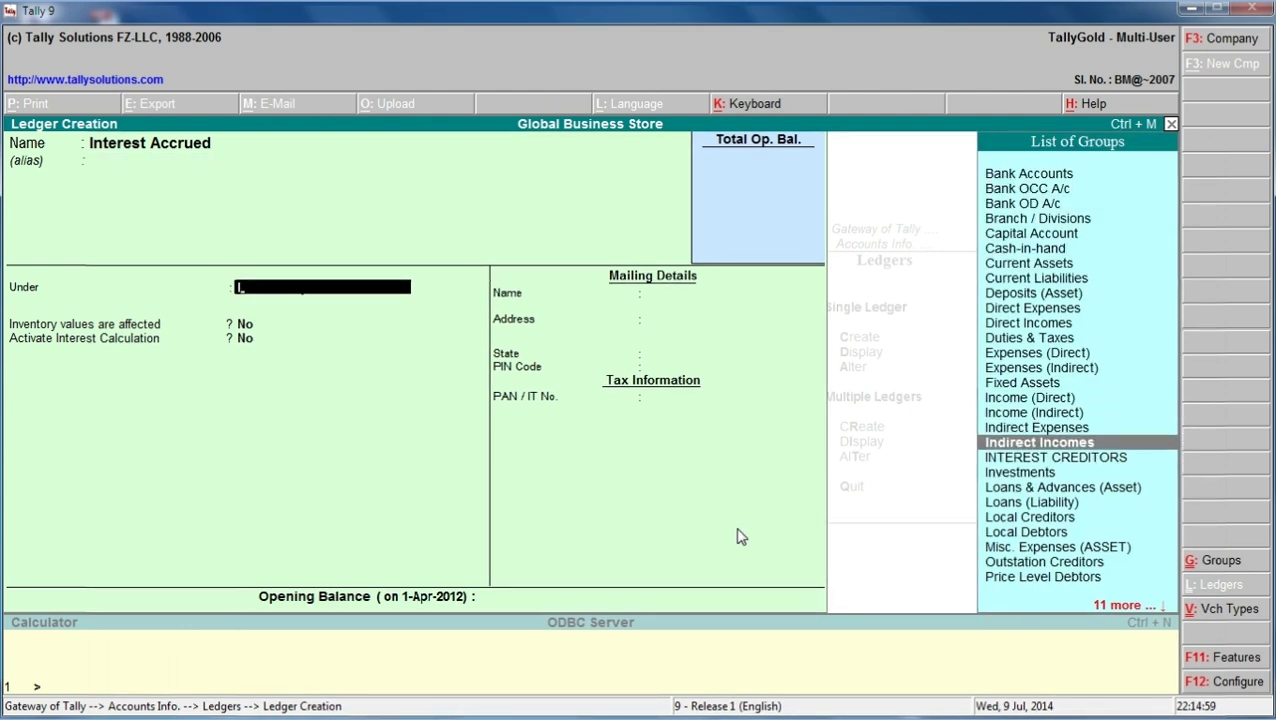
key(Return)
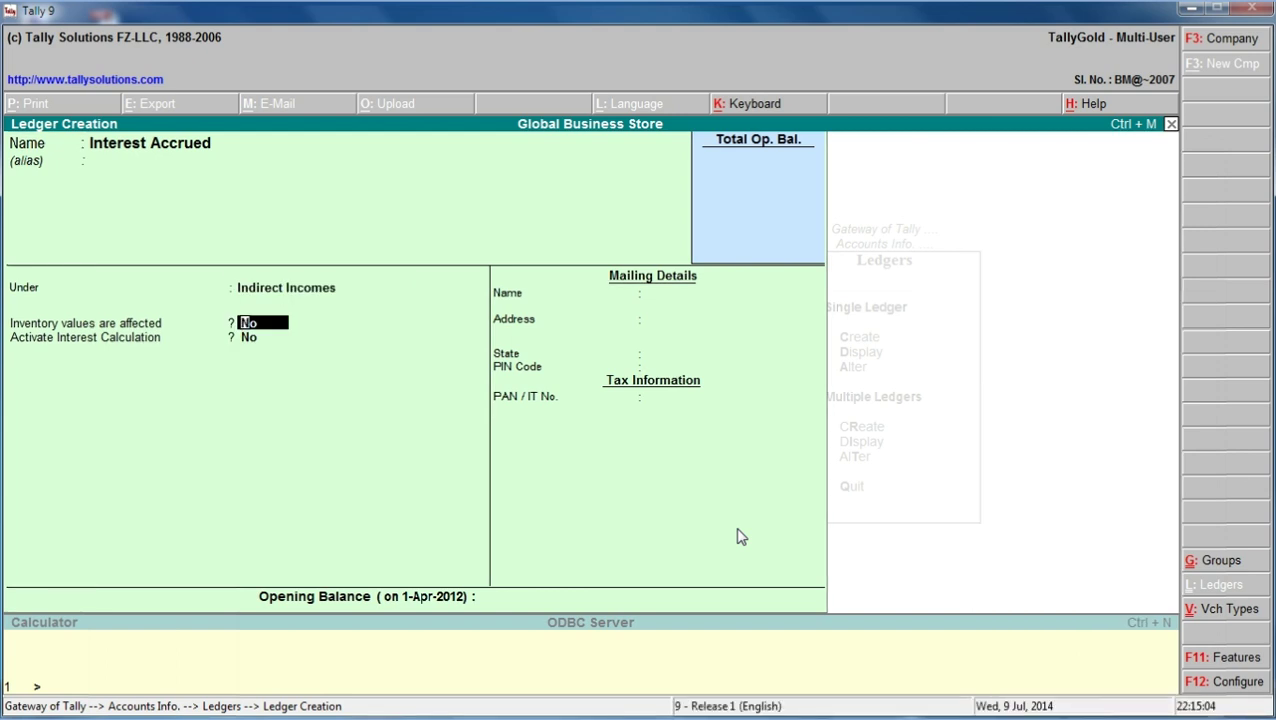
Save the ledger with inventory values and interest calculation at No and no opening balance, then return to the Gateway of Tally
key(Return)
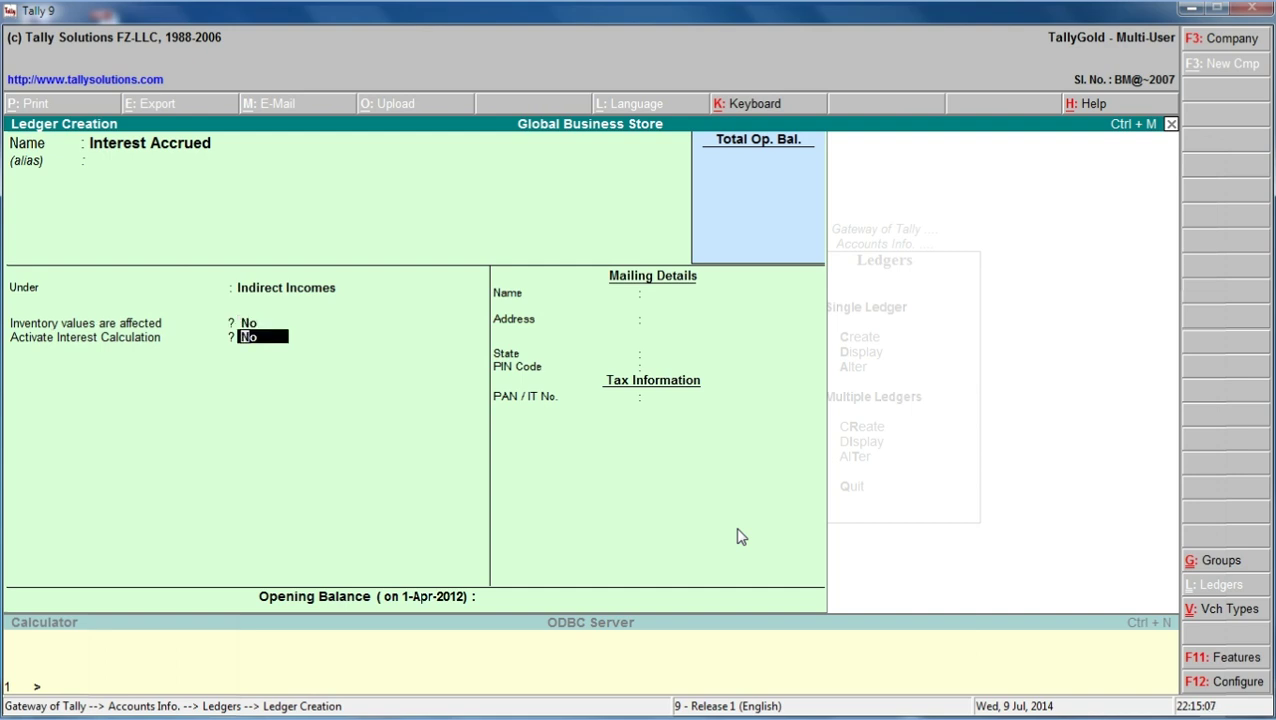
key(Return)
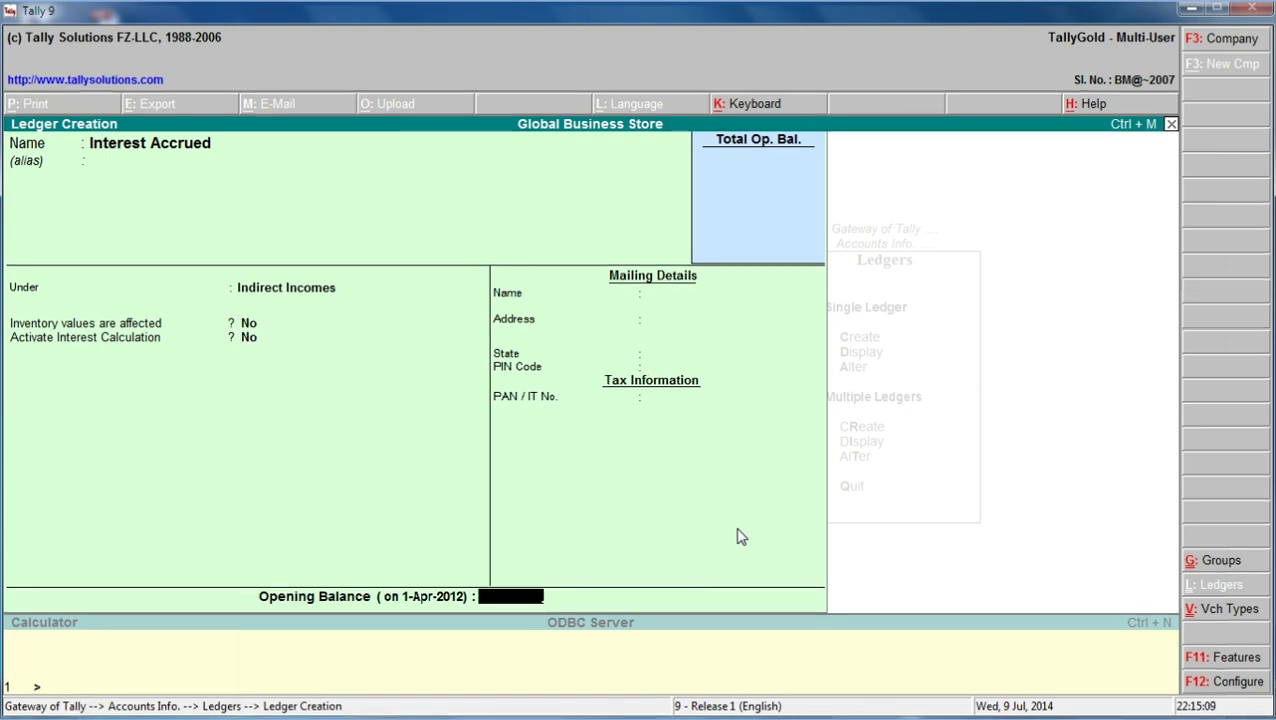
key(Return)
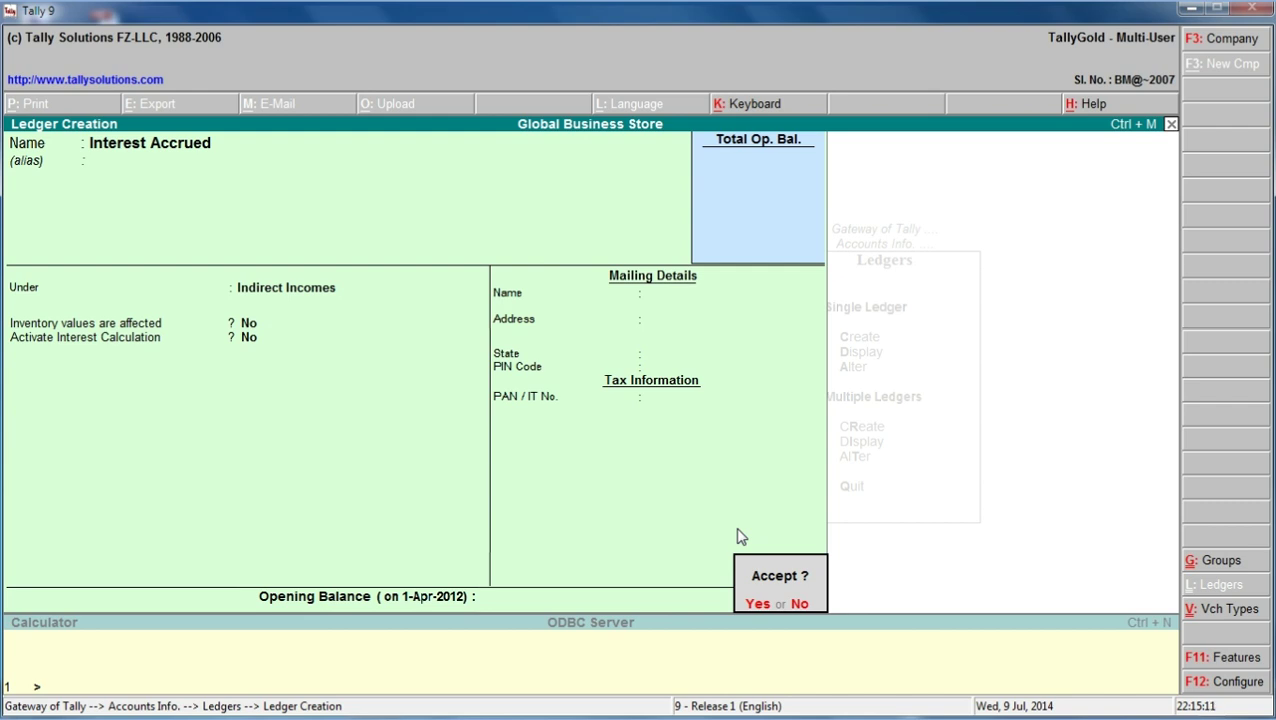
key(Return)
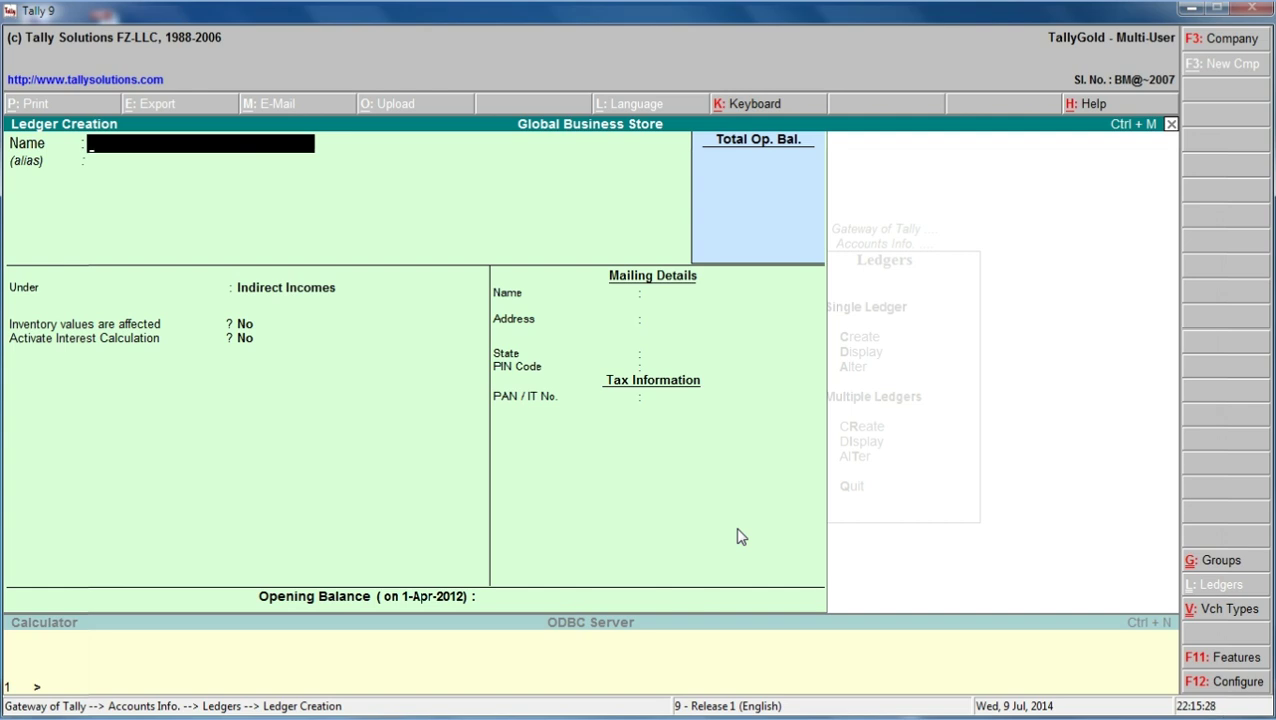
key(Escape)
key(y)
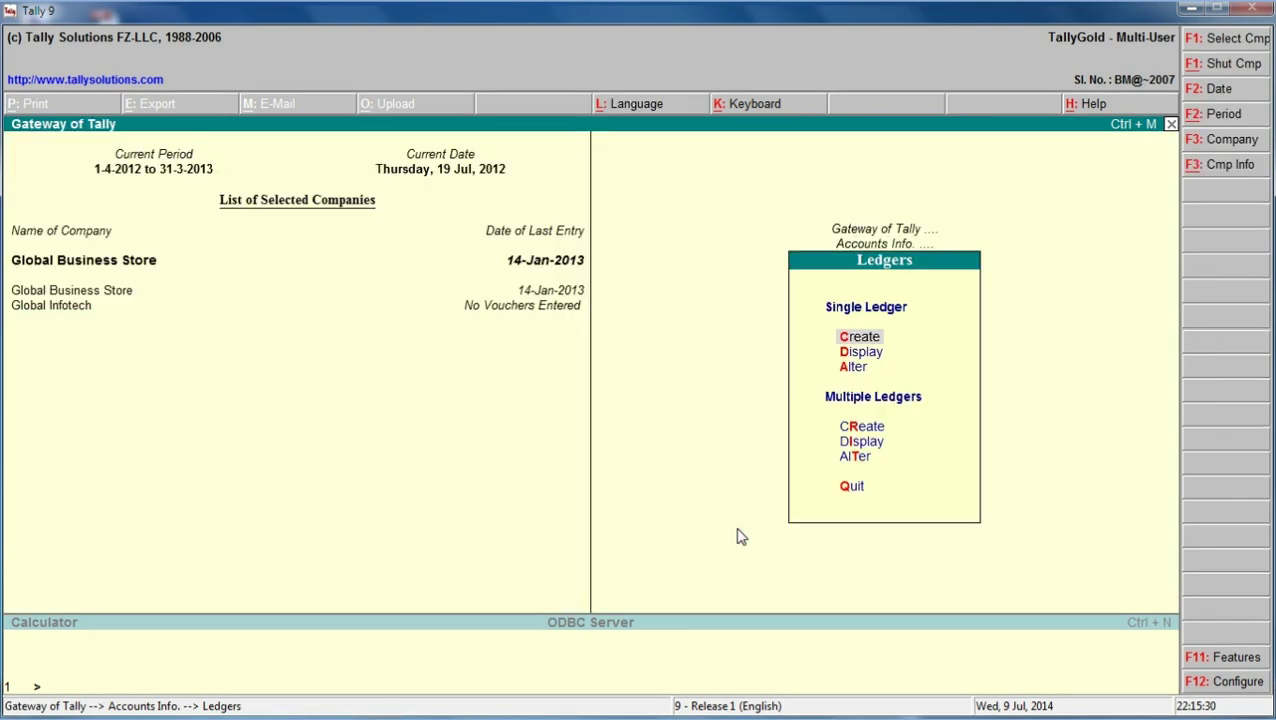
key(Escape)
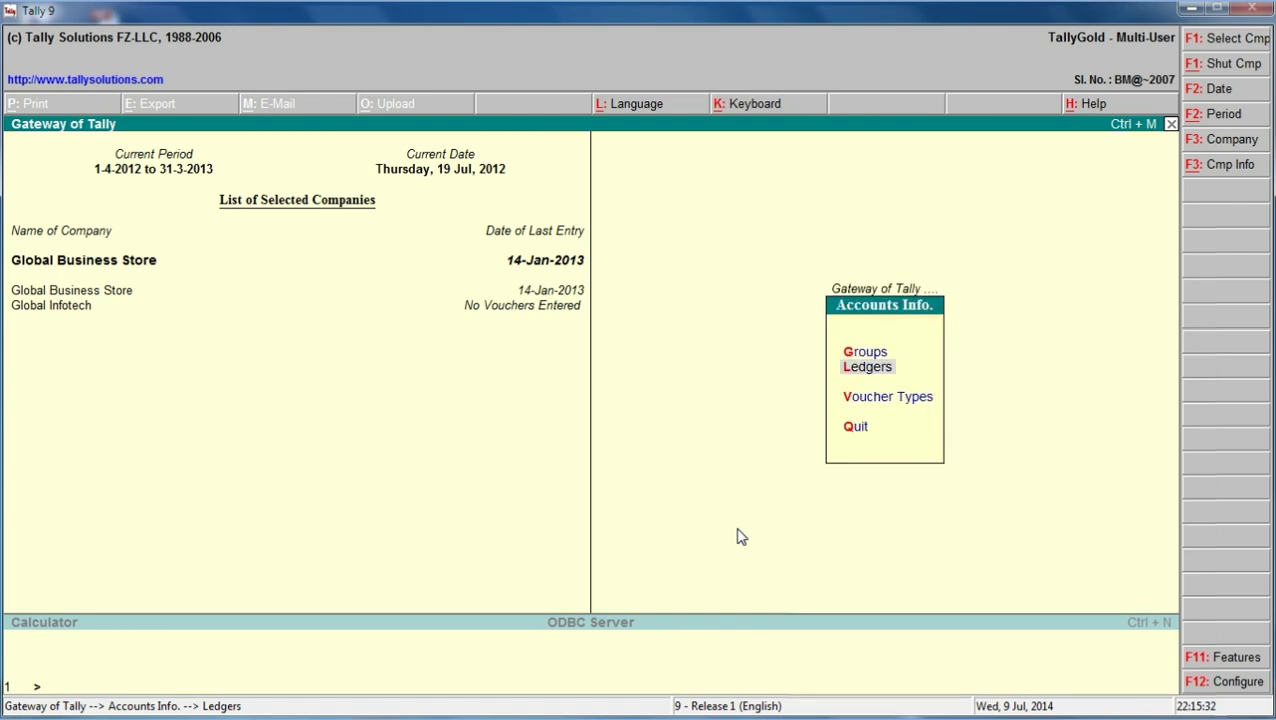
key(Escape)
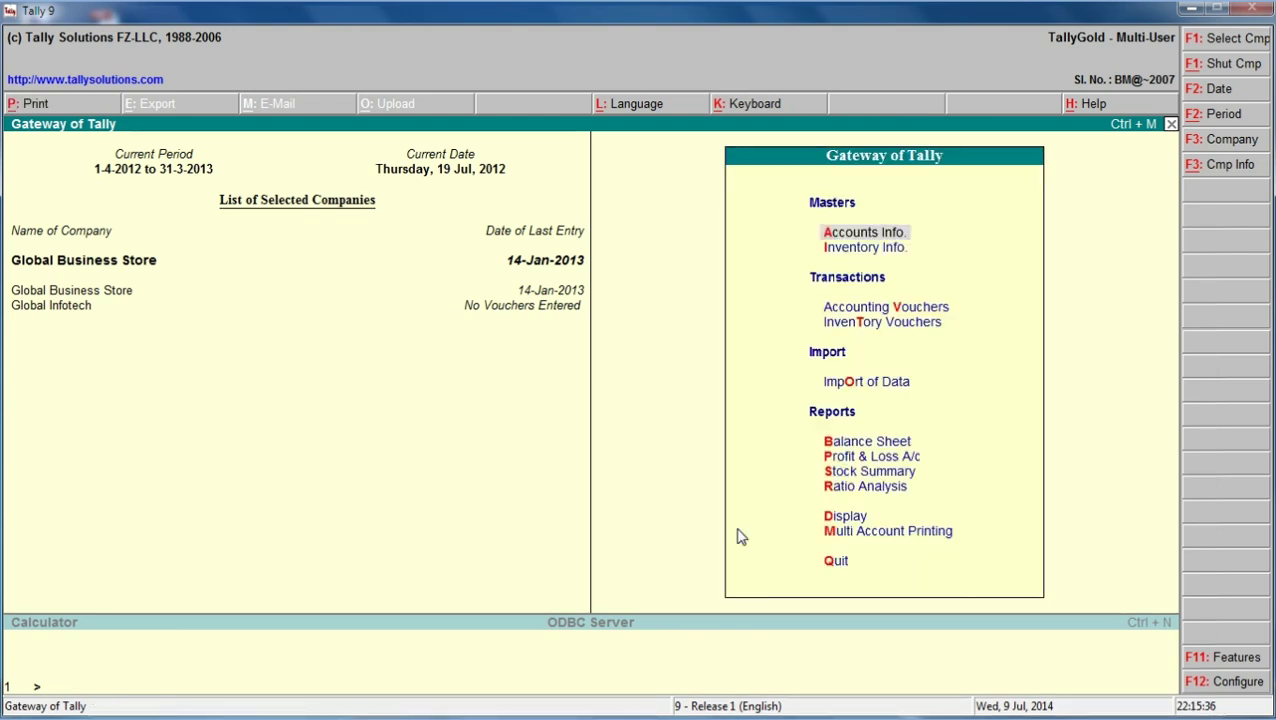
Open the Statements of Accounts among the display reports
key(Down)
key(Down)
key(Down)
key(Down)
key(Down)
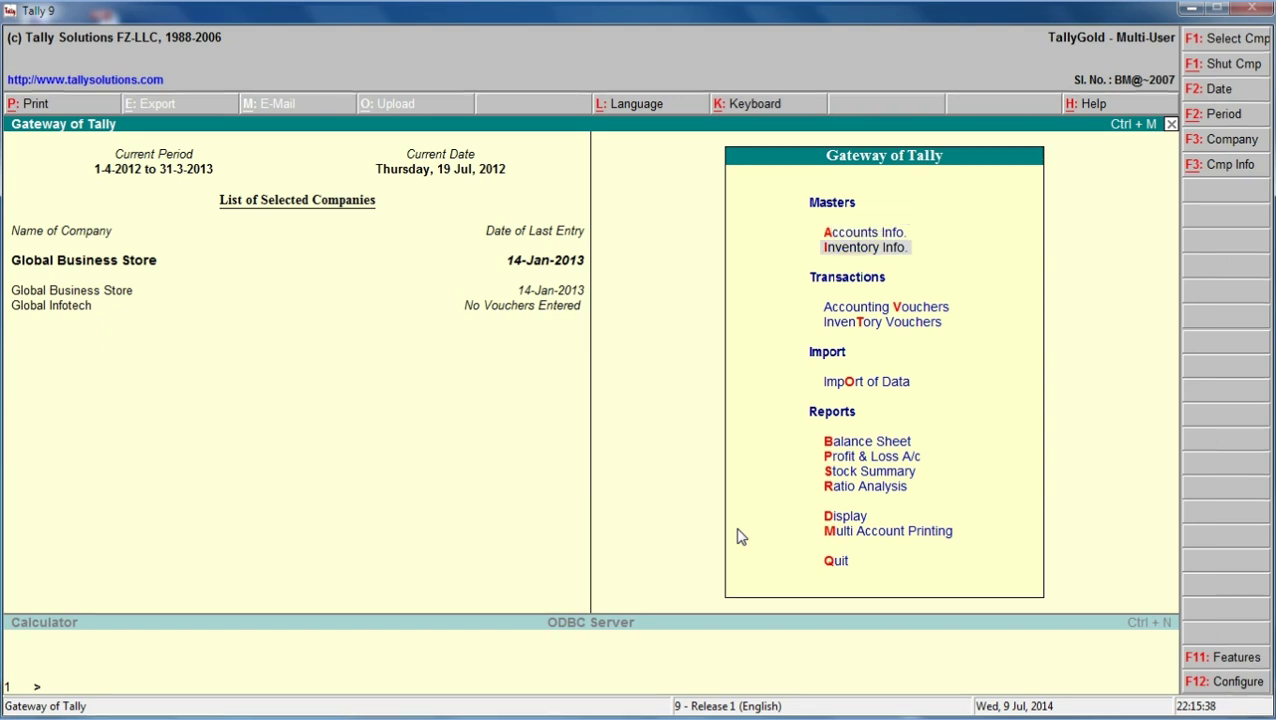
key(Down)
key(Down)
key(Down)
key(Down)
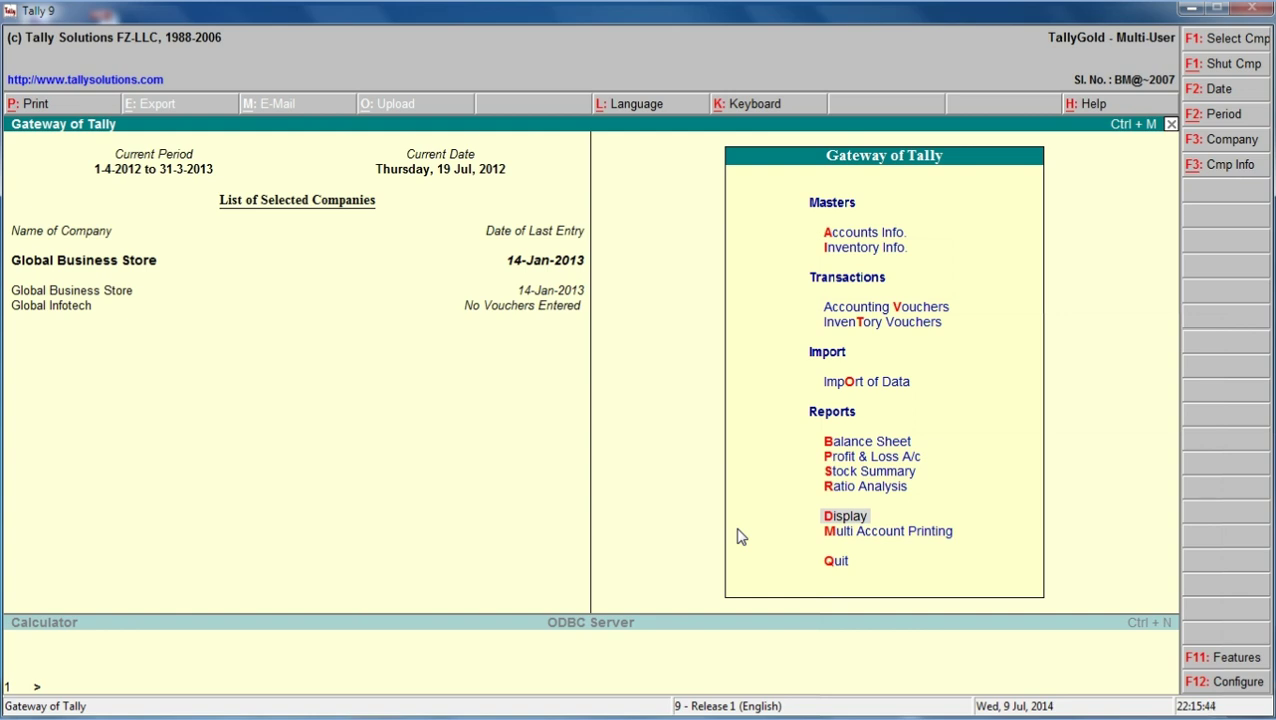
key(Return)
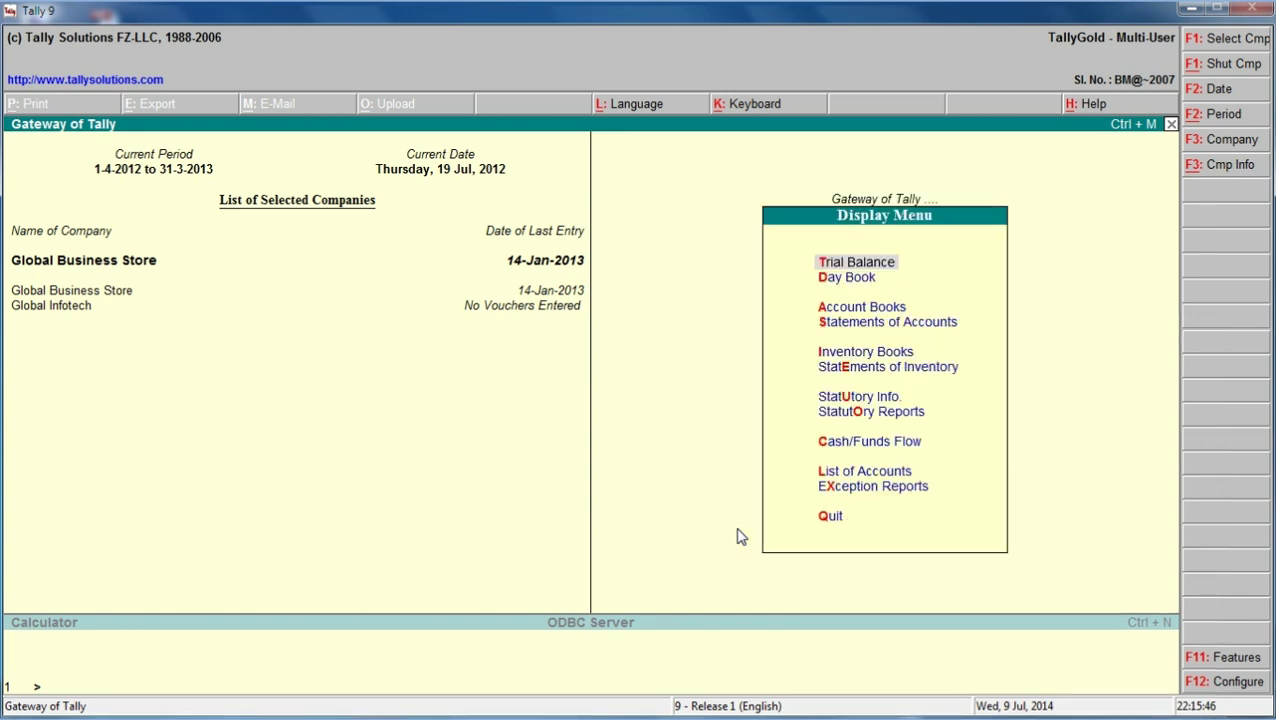
key(Down)
key(Down)
key(Down)
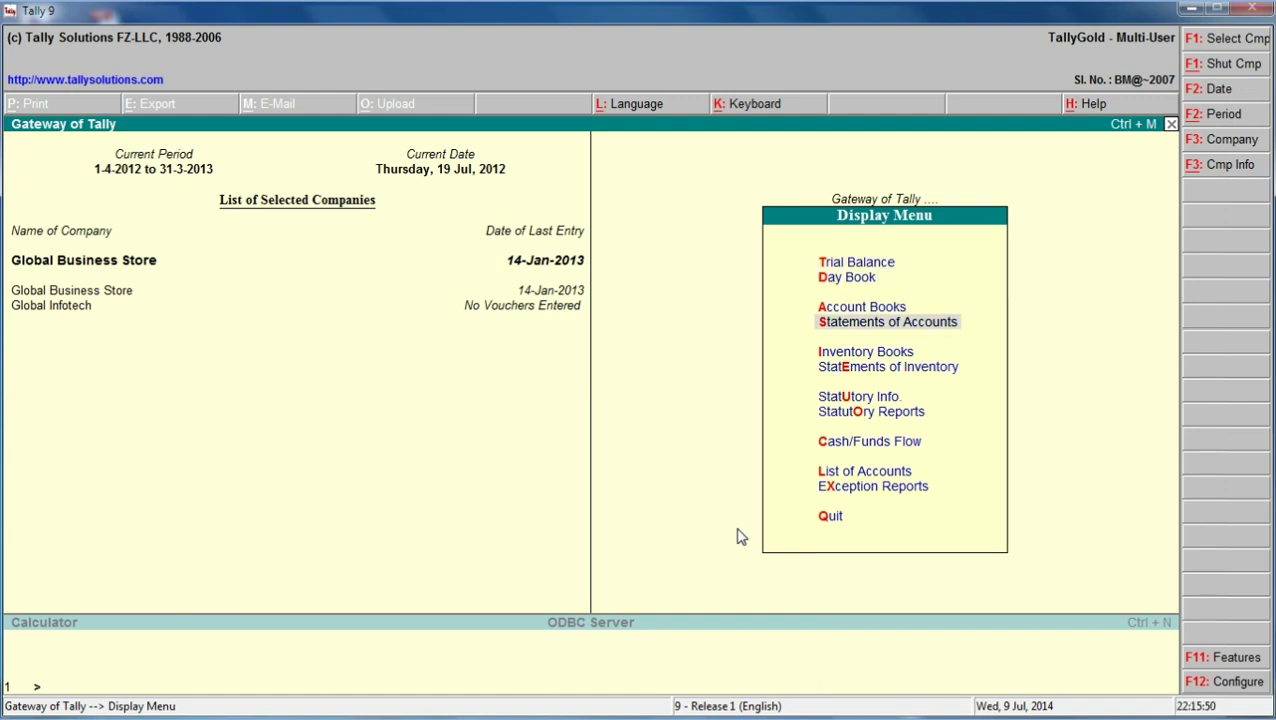
key(Return)
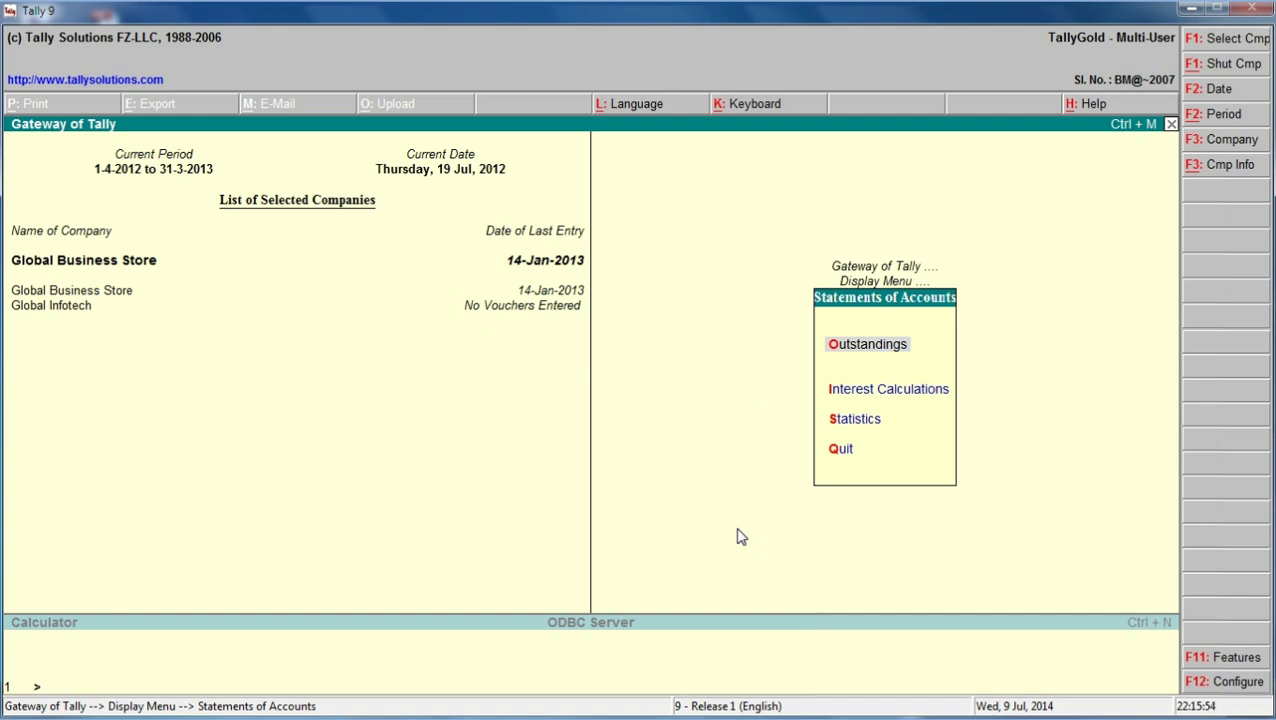
Display the ledger interest calculation for Java Trading Company in detailed form
key(Down)
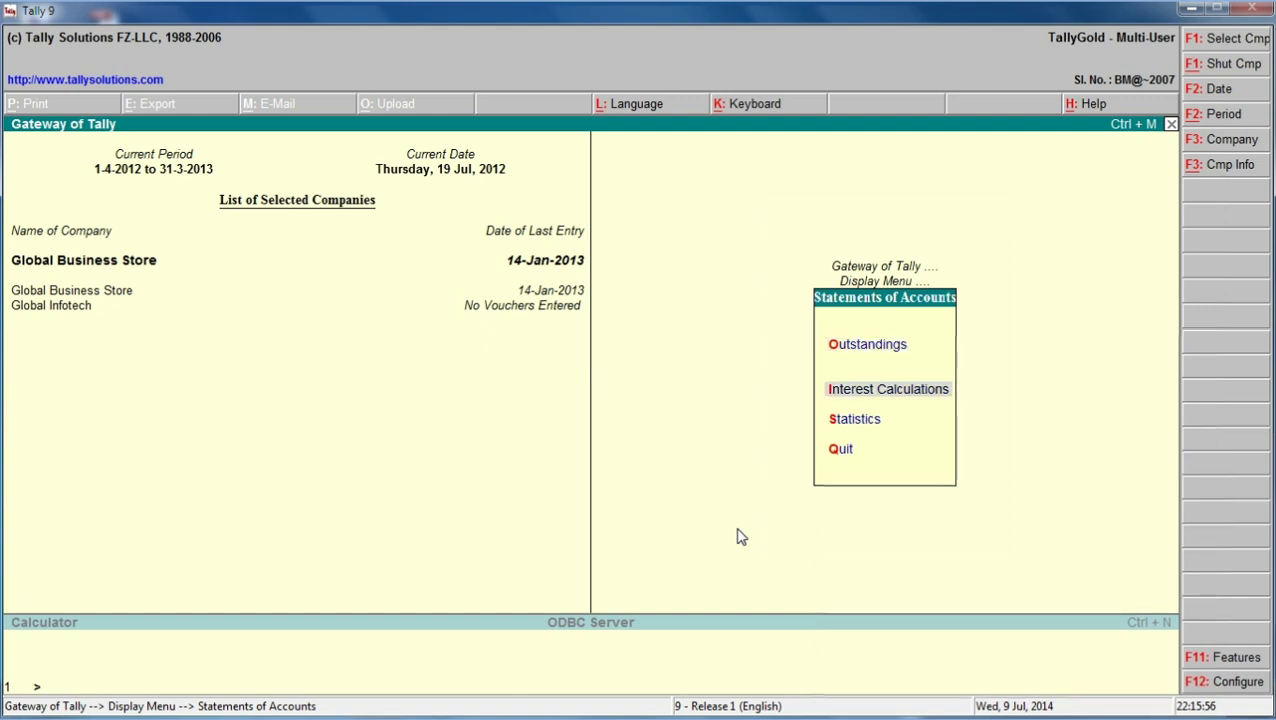
key(Return)
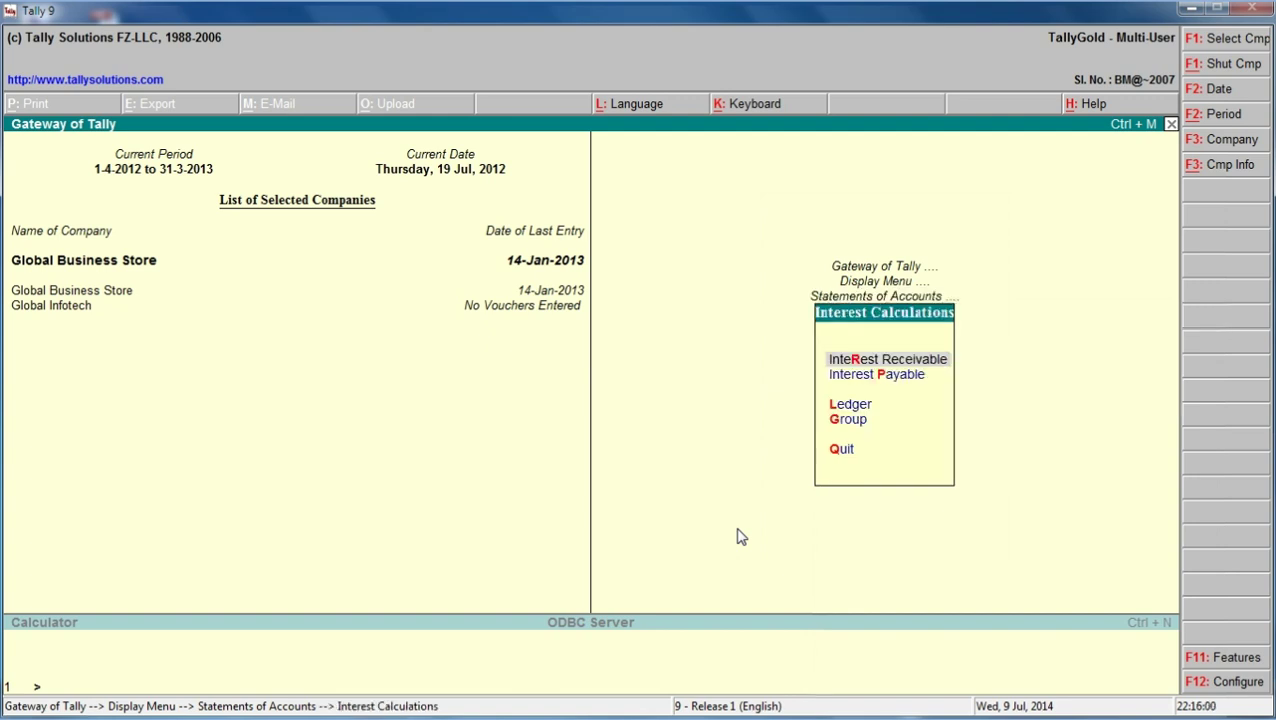
key(Down)
key(Down)
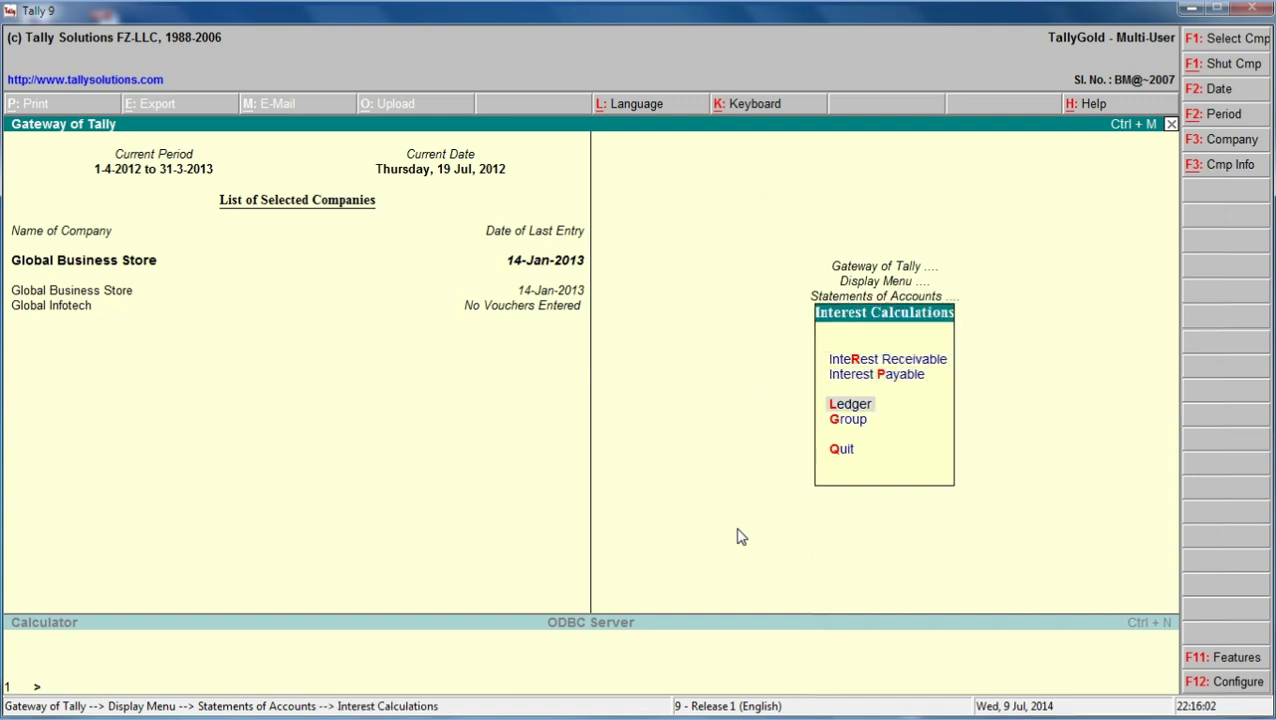
key(Return)
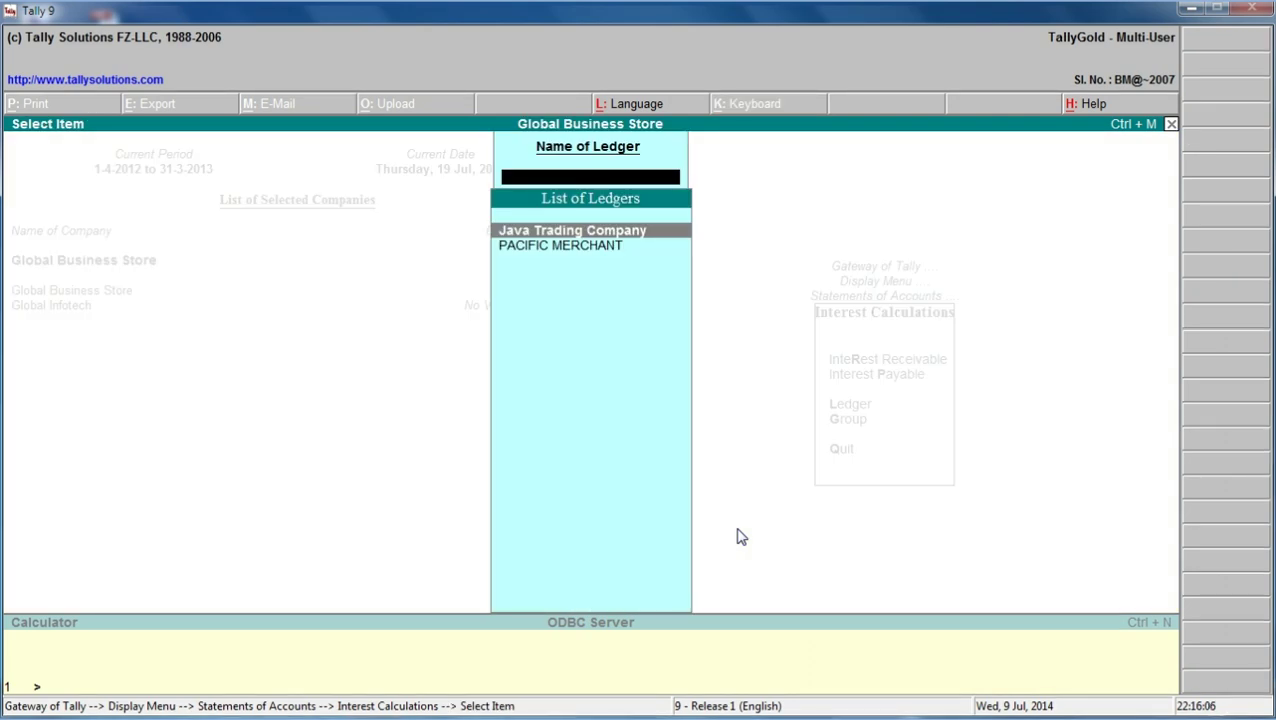
key(Return)
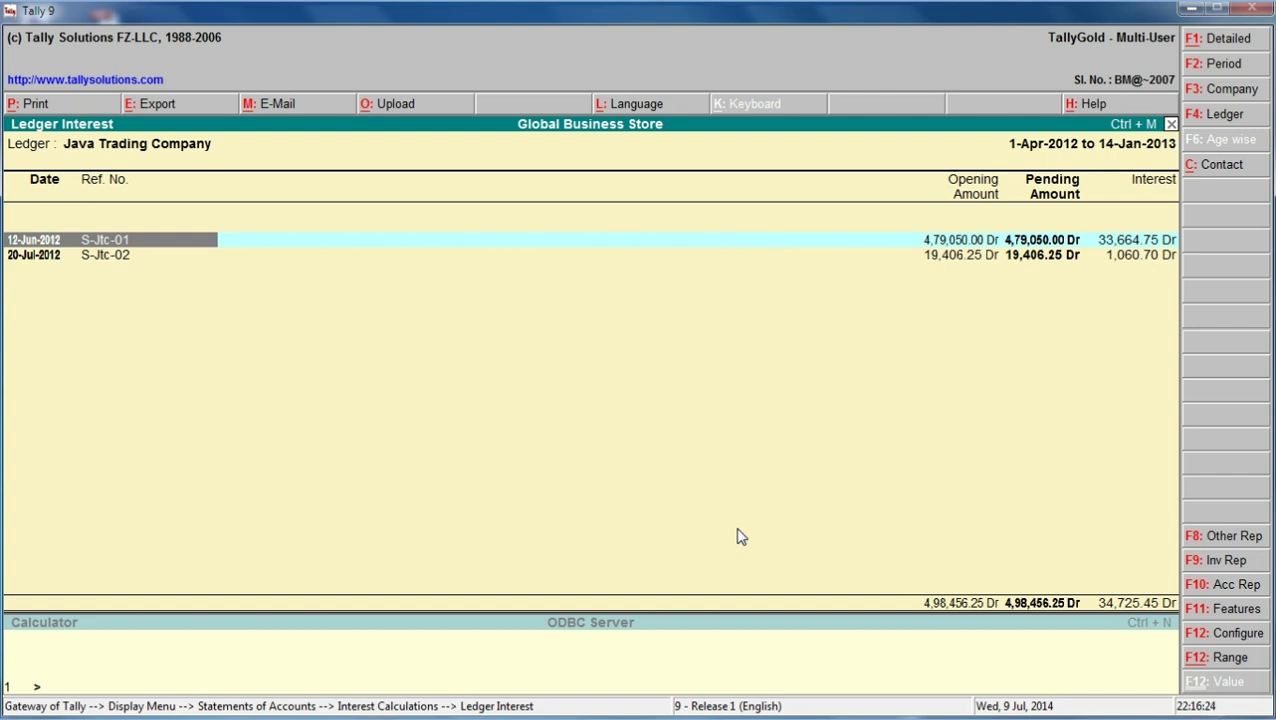
key(alt+F1)
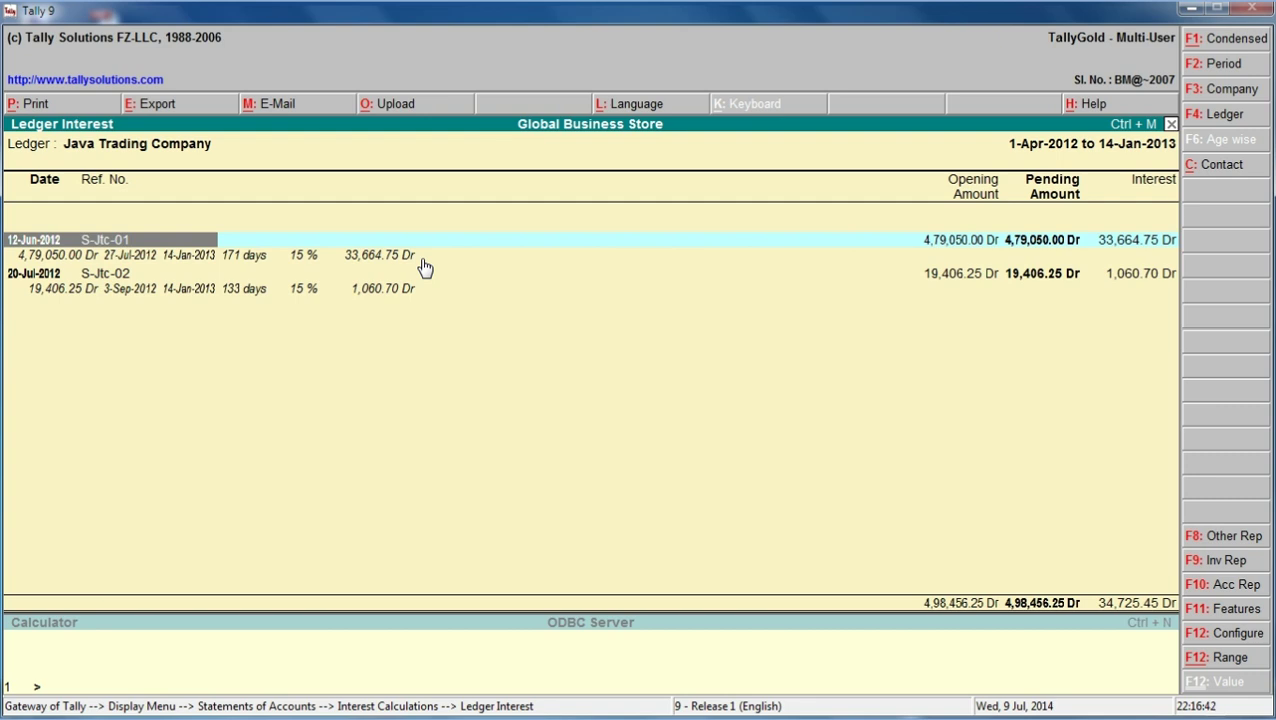
Set the interest report's period from 1-4-2012 to 28-8-2012
key(F2)
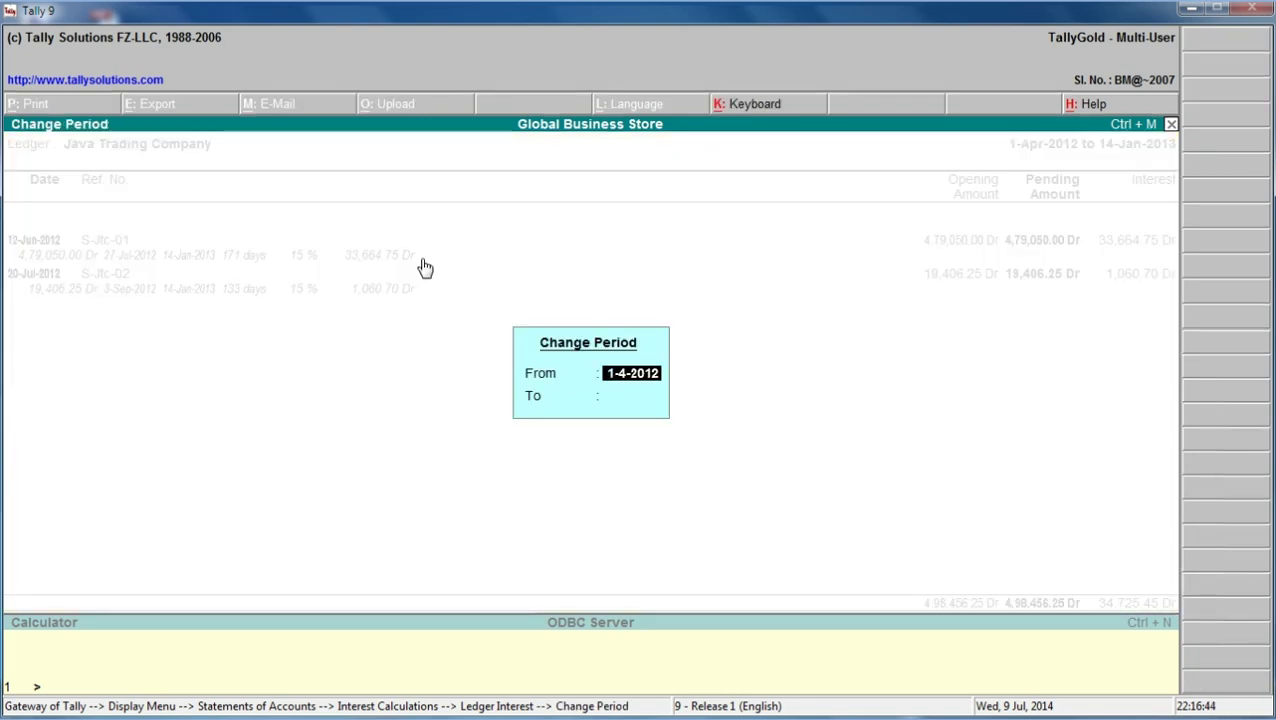
key(Return)
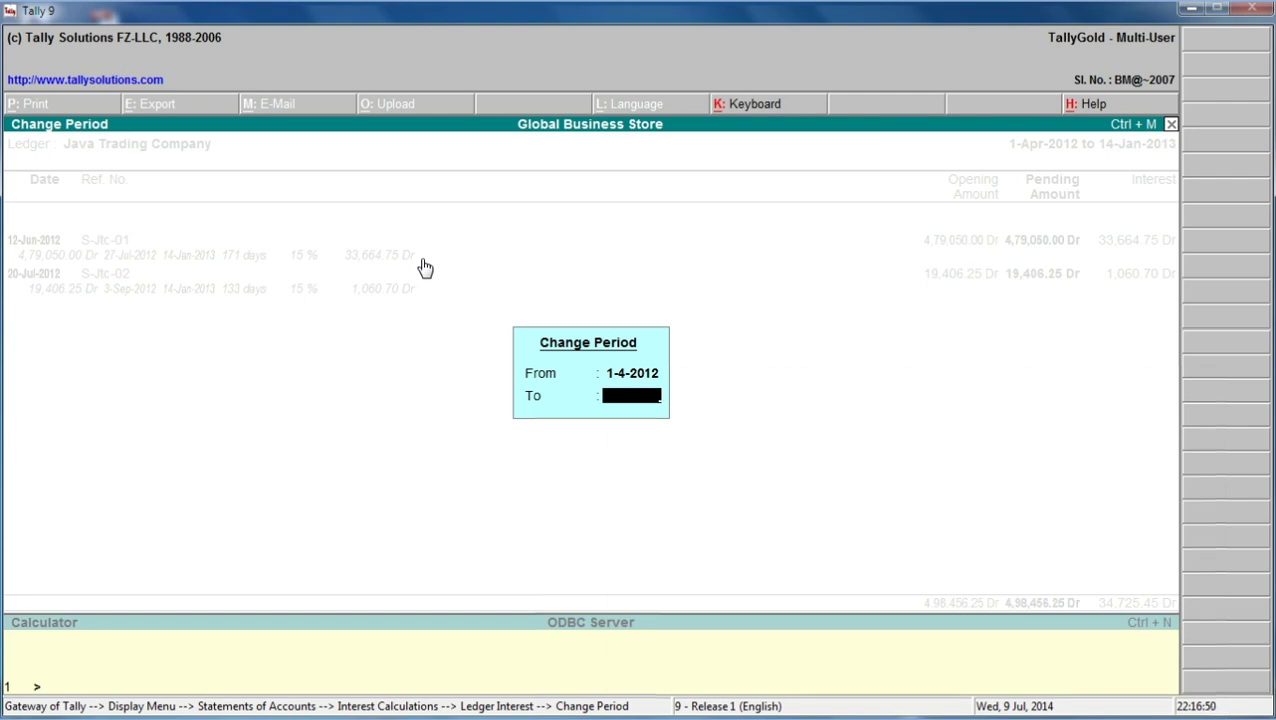
text(2)
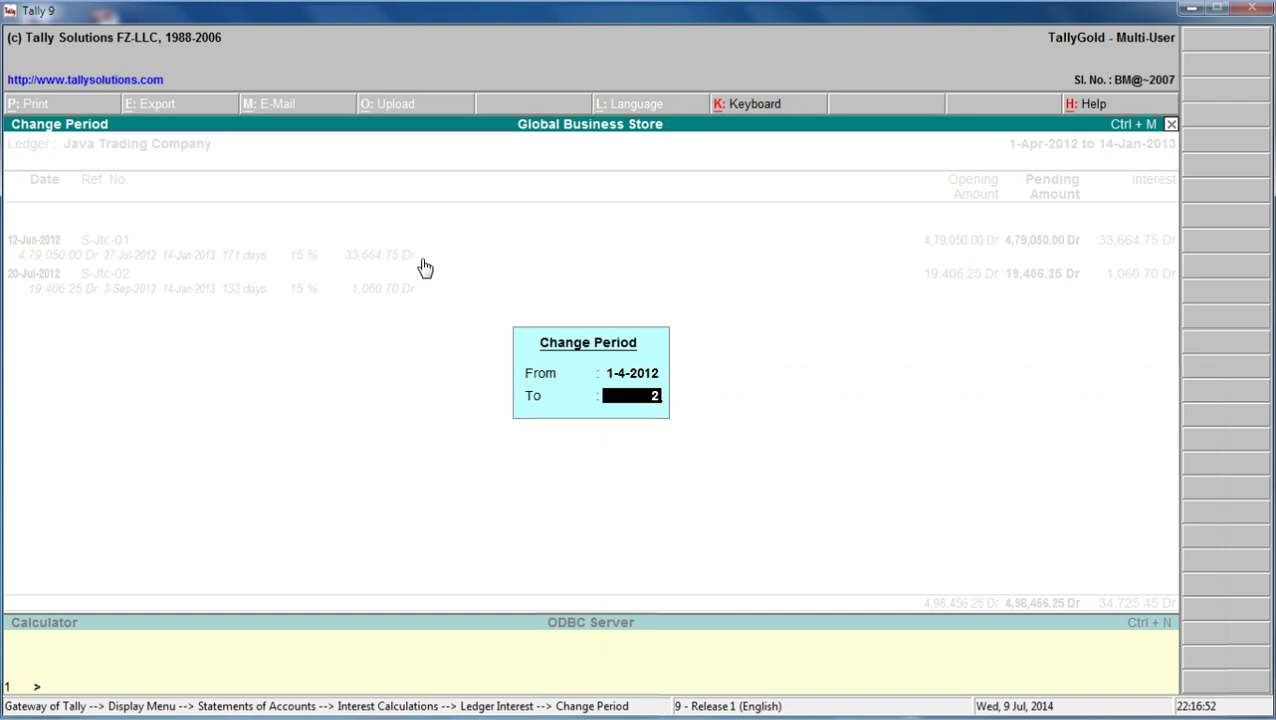
text(8-8-2012)
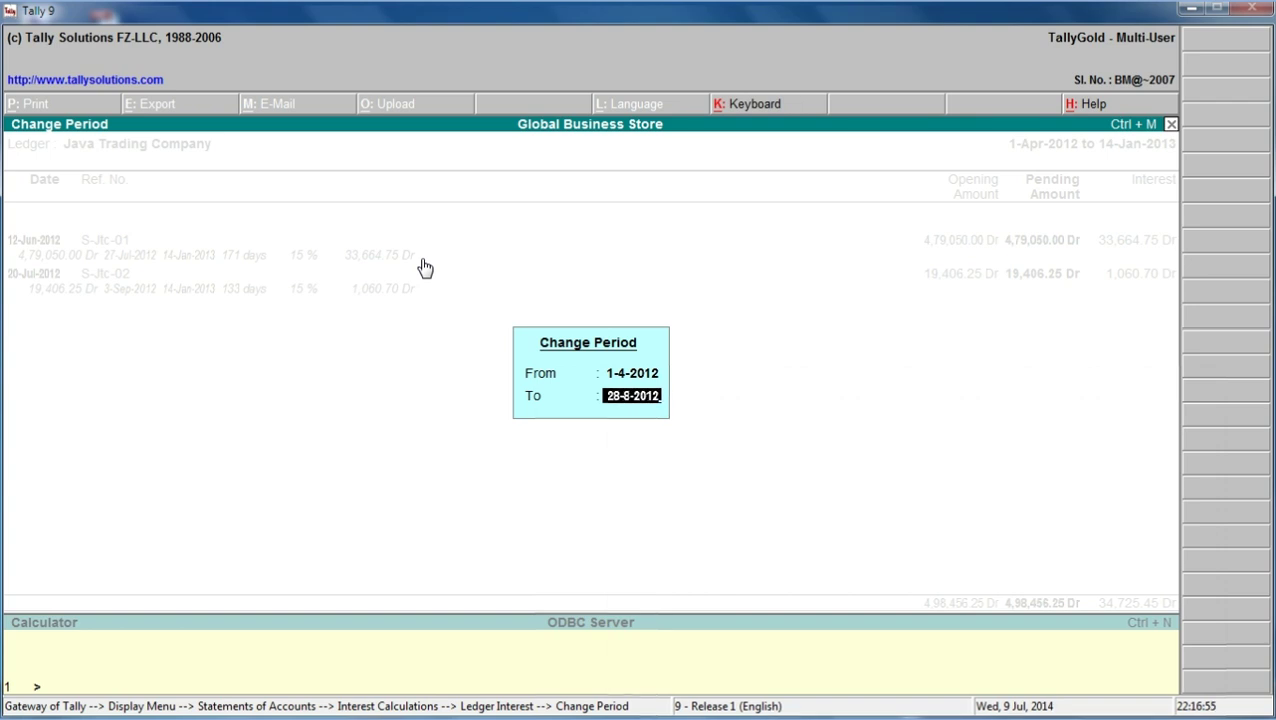
key(Return)
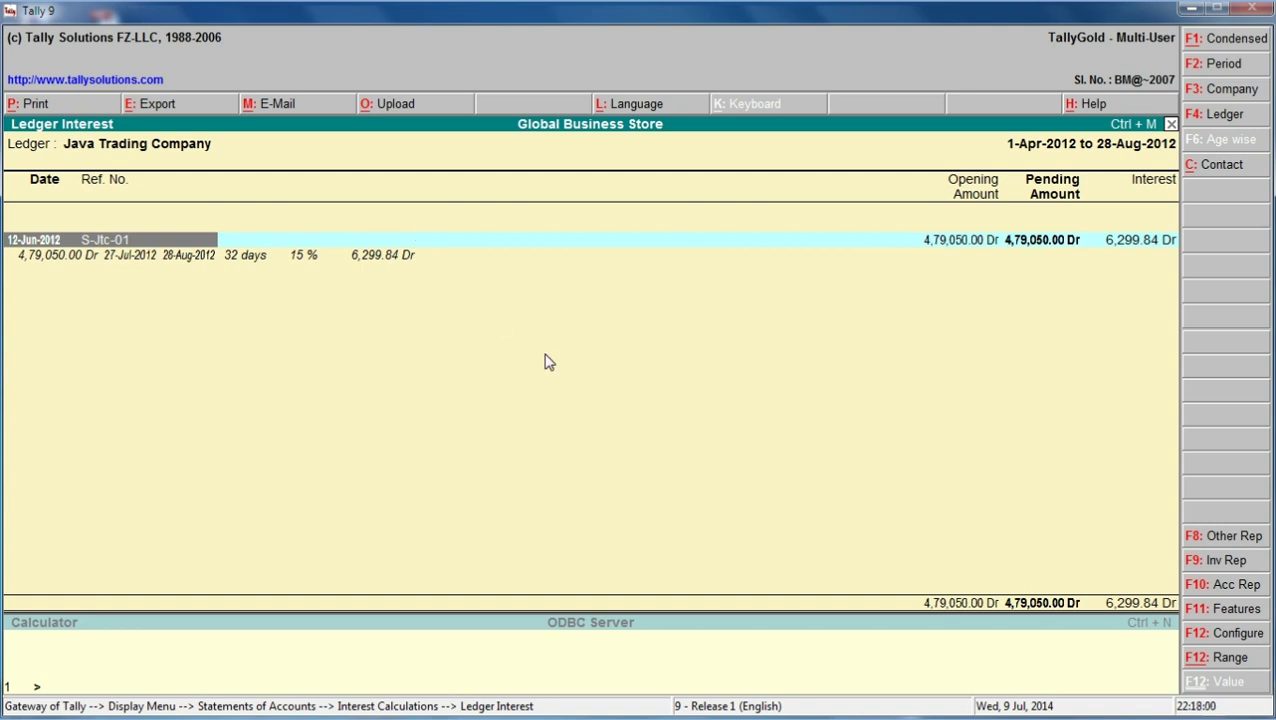
Close the Java Trading Company interest report and return to the Gateway of Tally
key(F4)
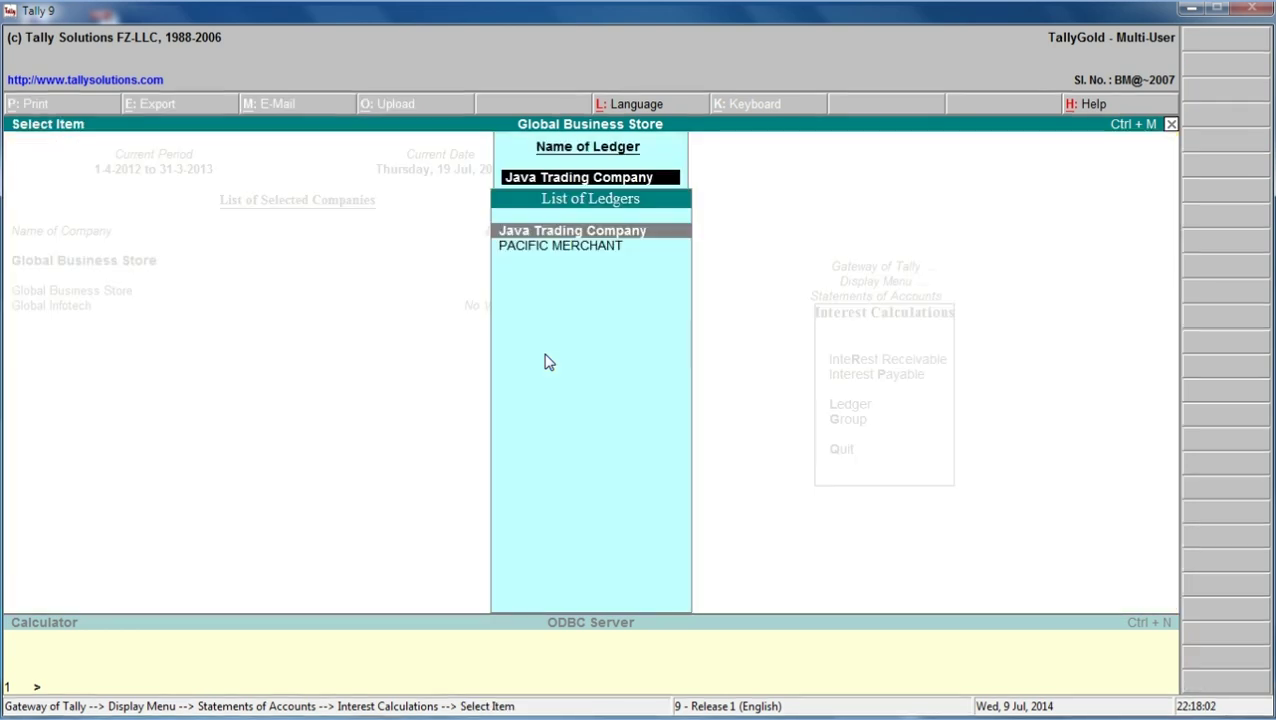
key(Escape)
key(Escape)
key(Escape)
key(Escape)
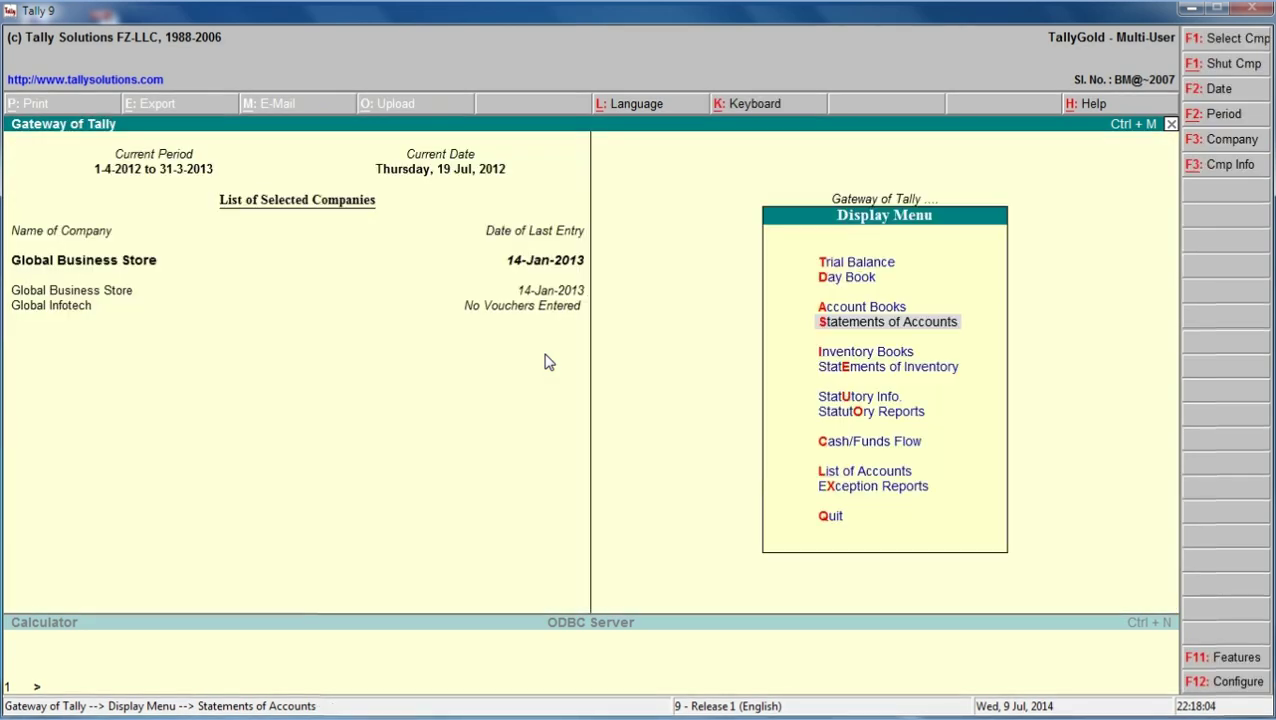
key(Escape)
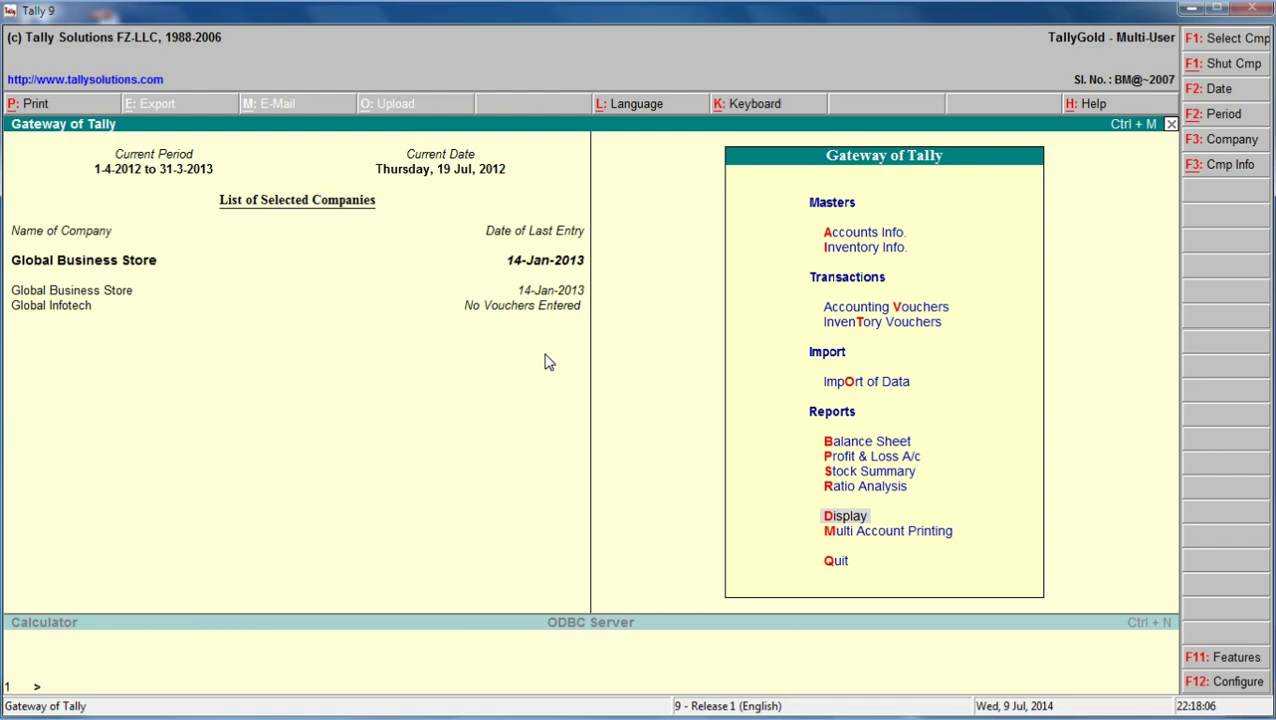